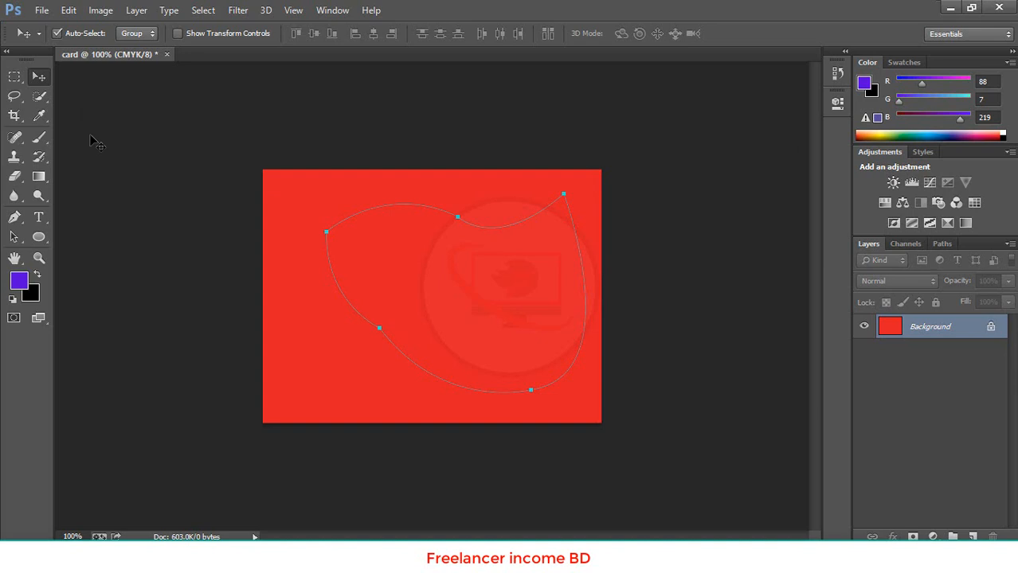
Convert the curved path to a selection and move the selected area slightly down and right on the red background
key(ctrl+Return)
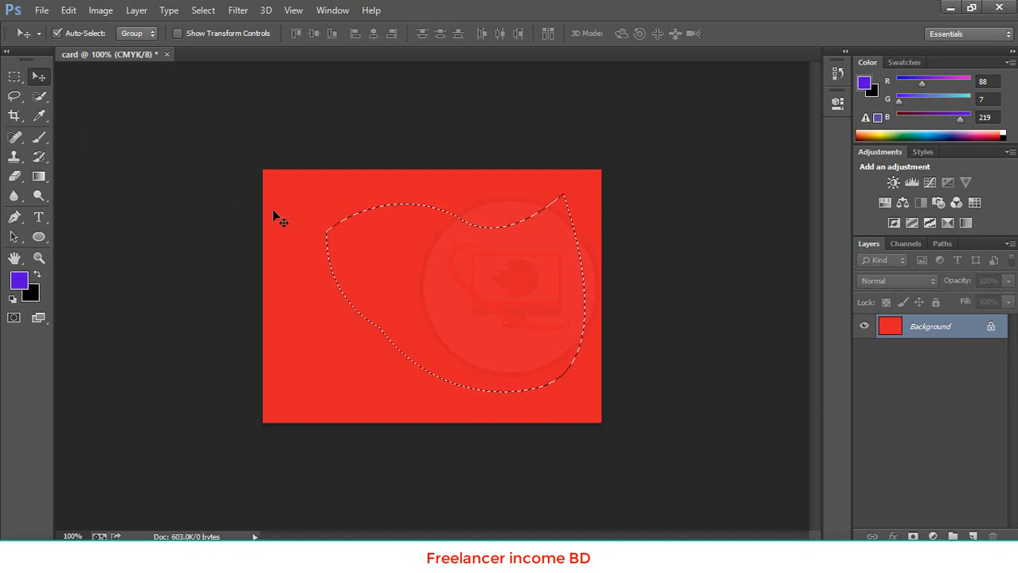
click(15, 76)
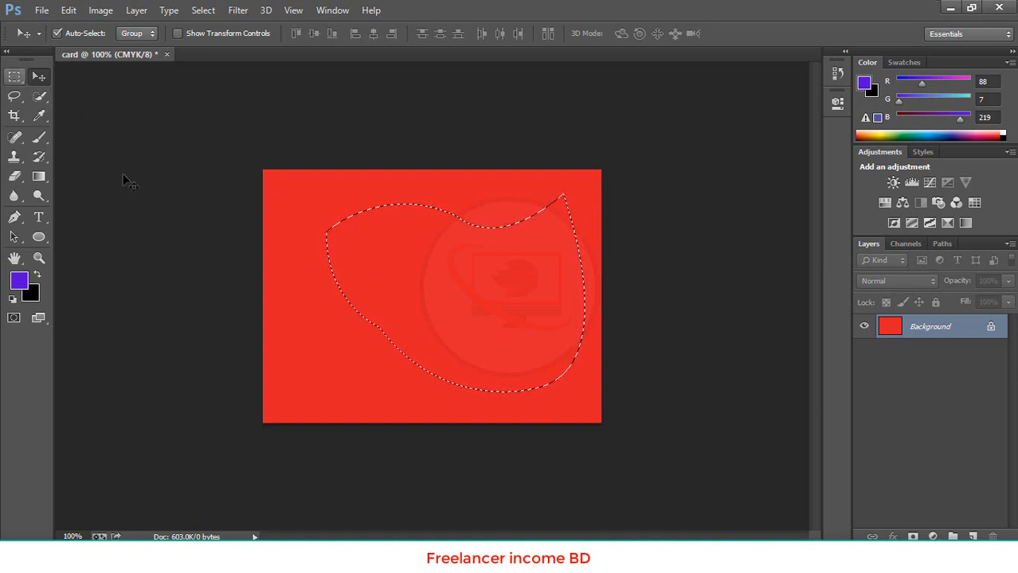
drag(371, 209, 261, 312)
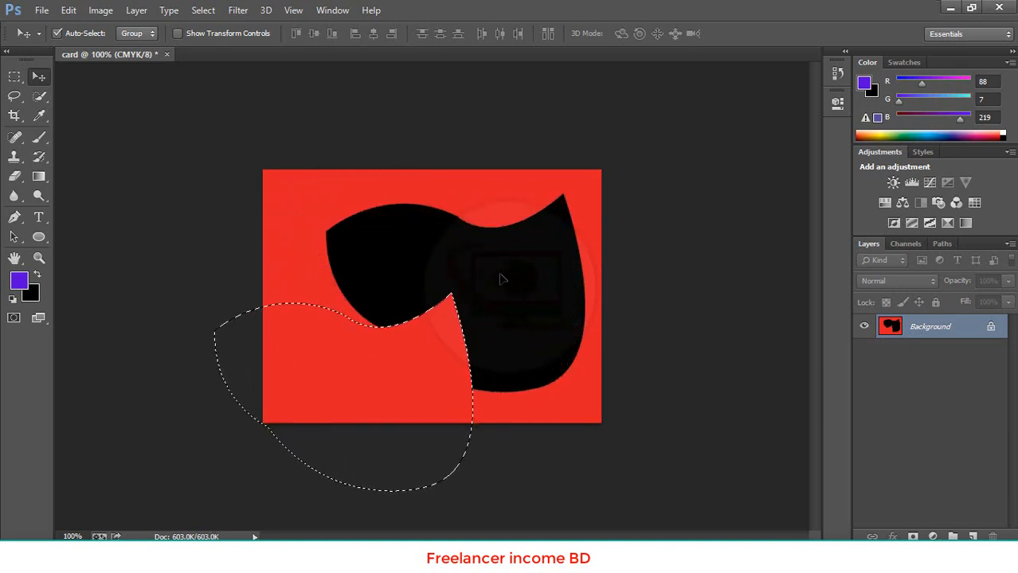
drag(402, 322, 613, 264)
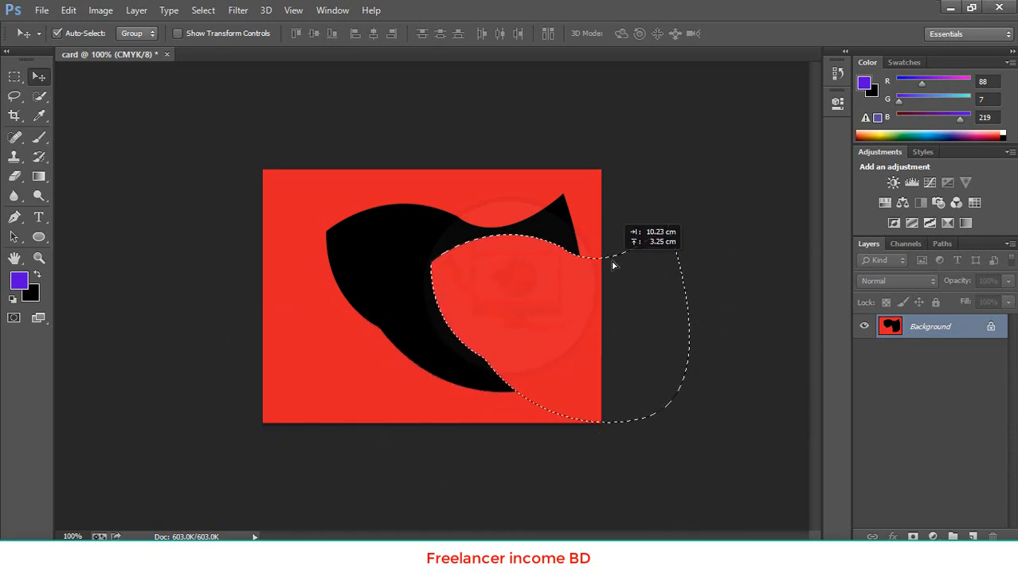
drag(531, 267, 447, 217)
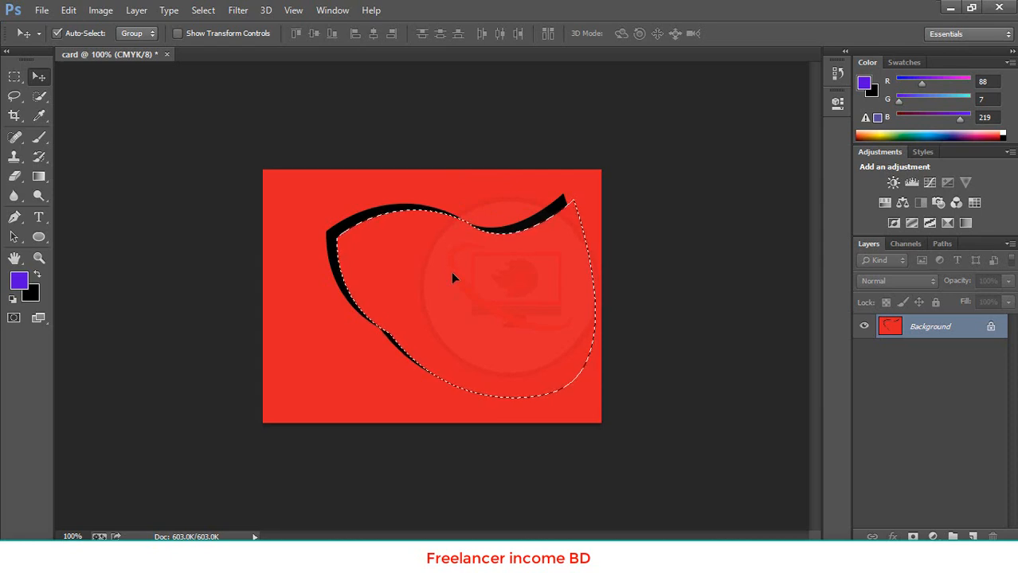
key(ctrl+d)
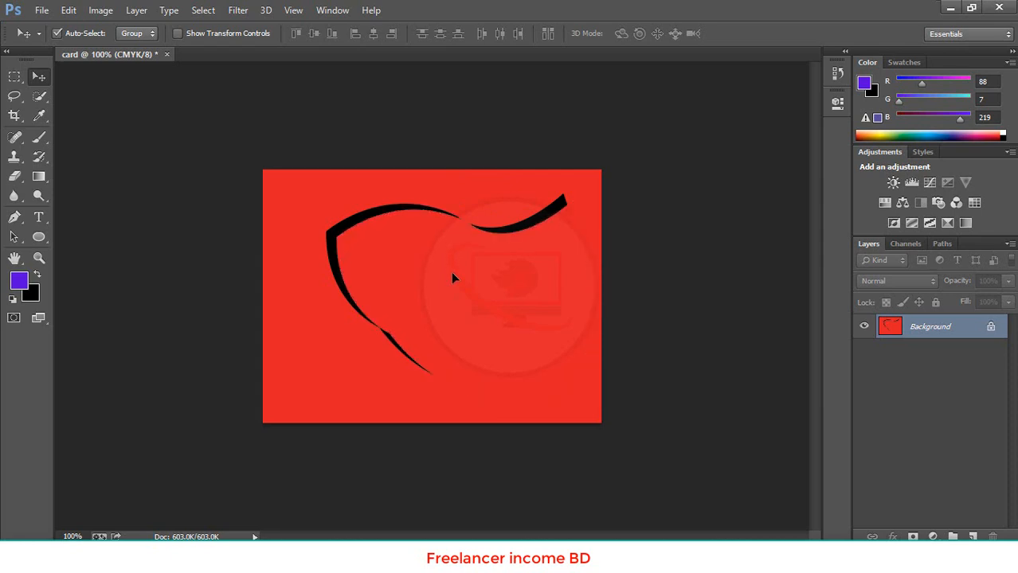
key(ctrl+shift+d)
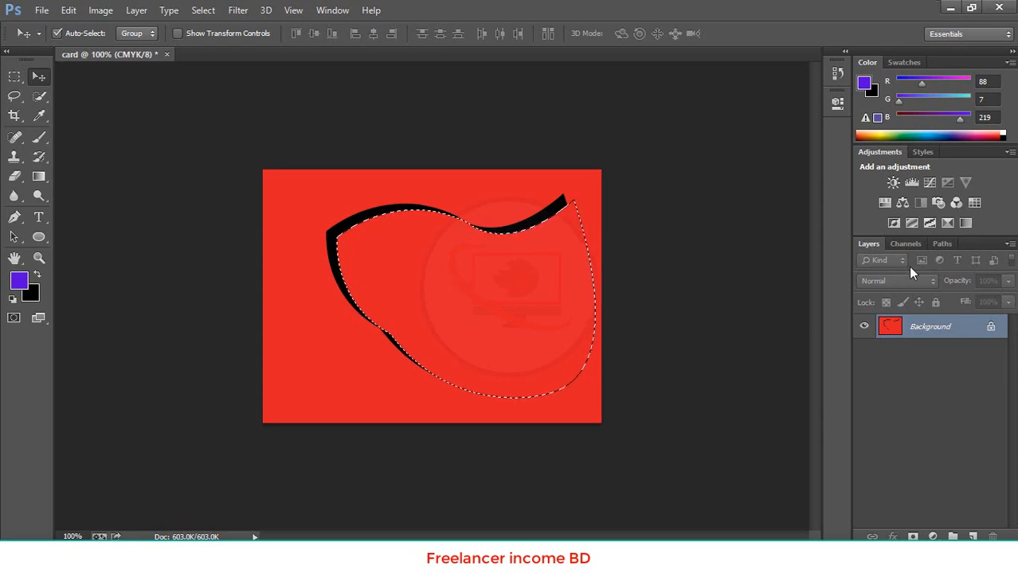
Examine the Cyan channel on its own, restore the CMYK composite, and display the work path
click(938, 245)
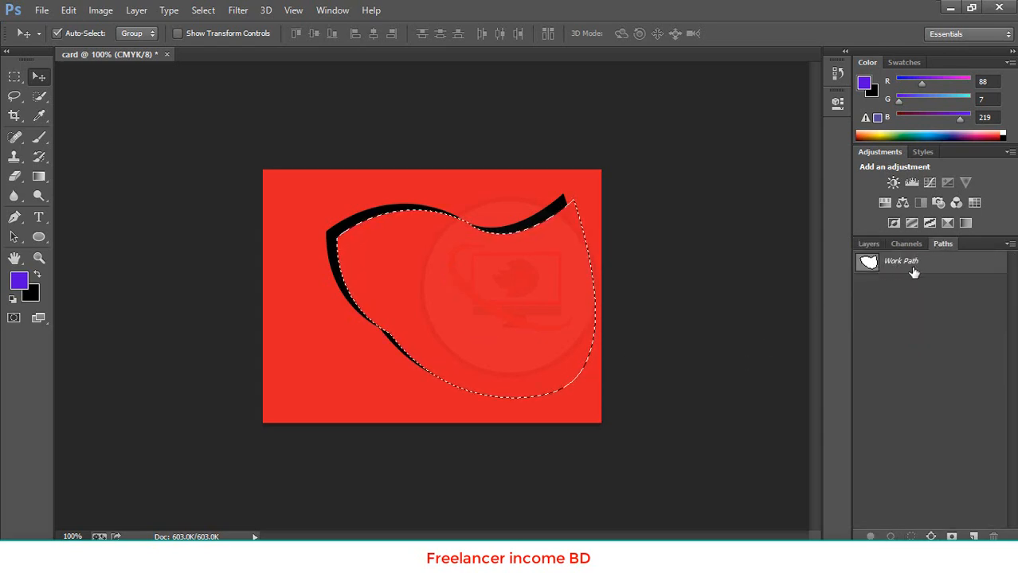
click(910, 249)
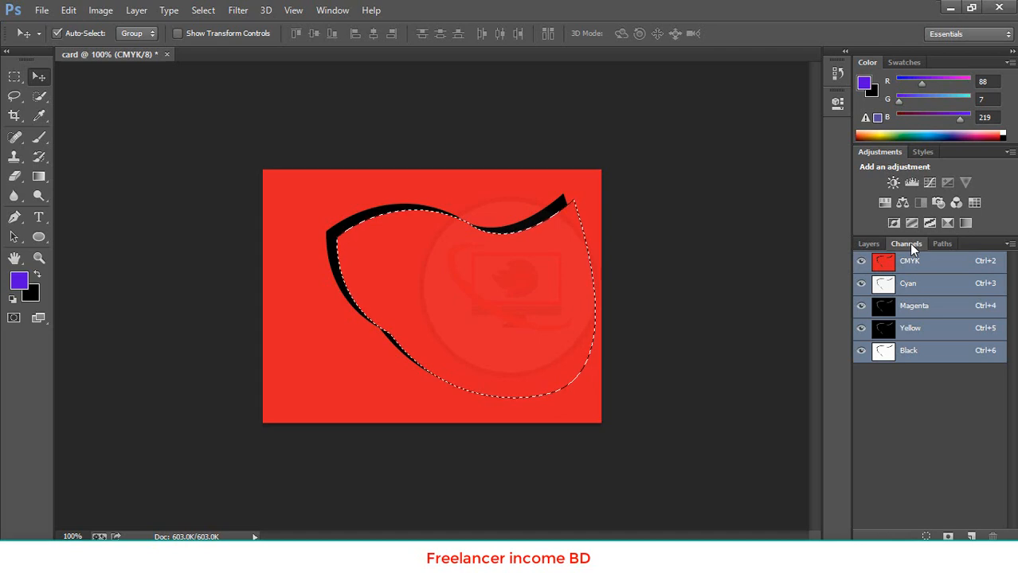
click(924, 285)
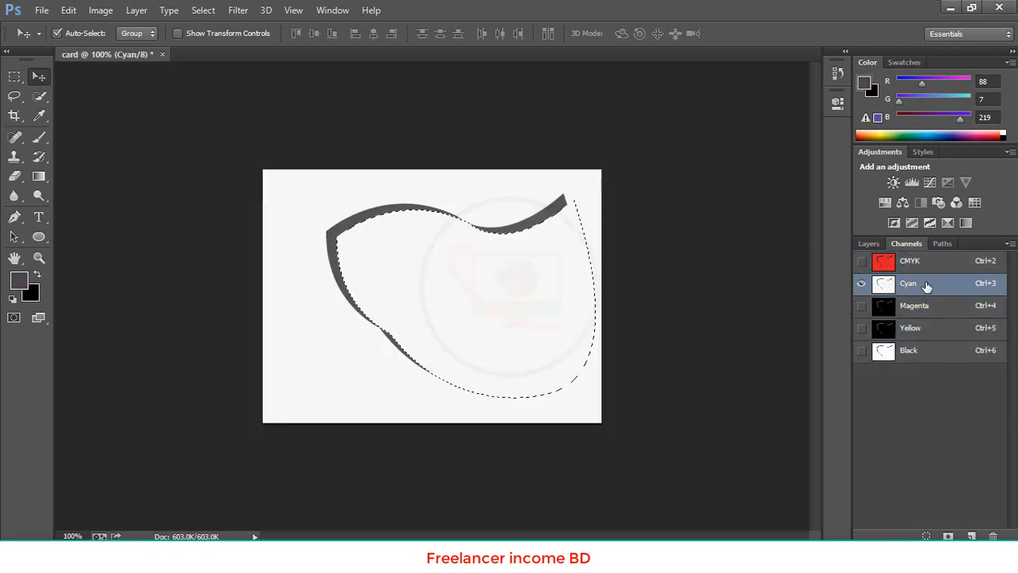
click(932, 266)
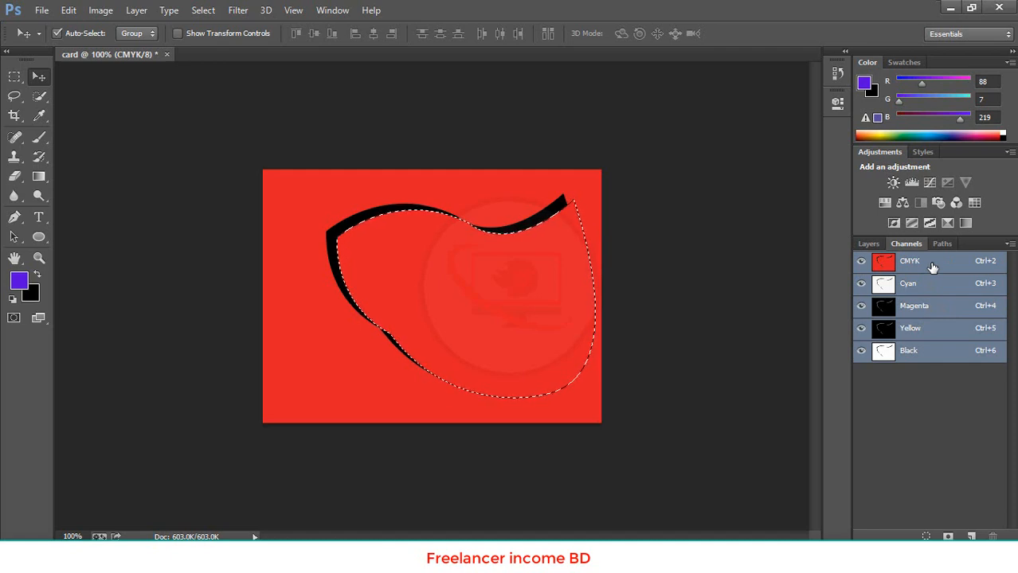
click(940, 243)
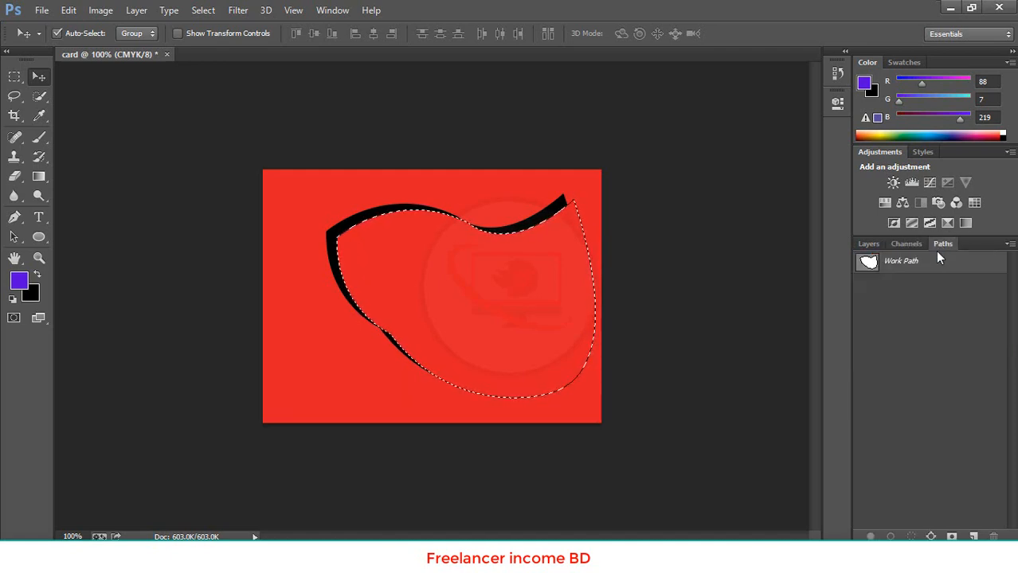
click(938, 267)
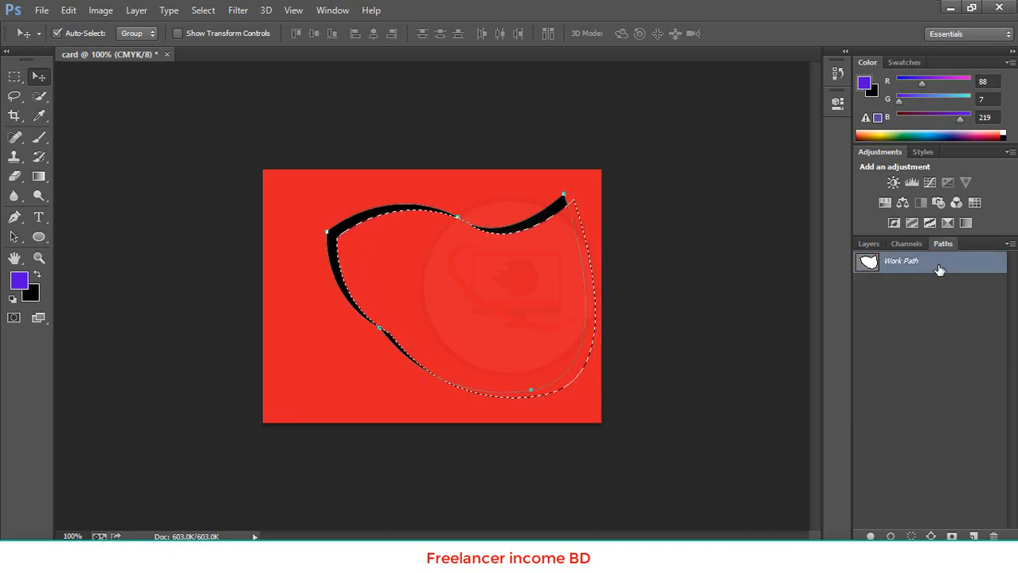
key(ctrl+s)
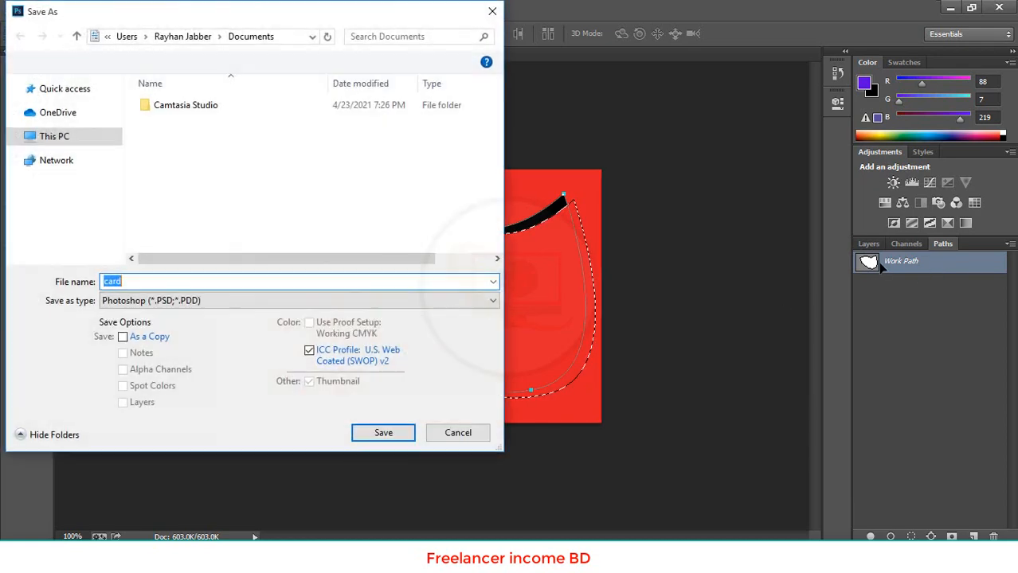
click(492, 11)
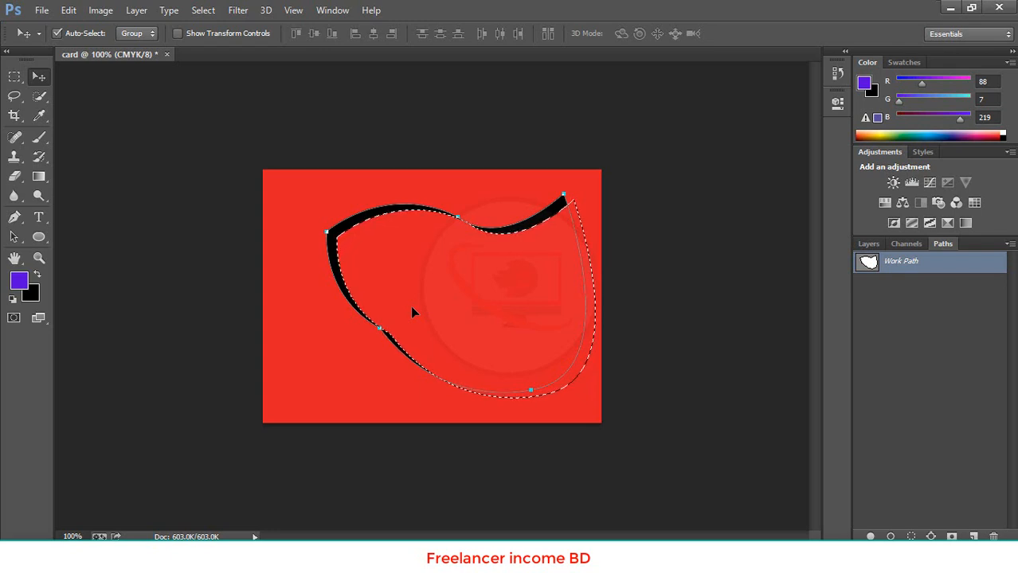
click(867, 243)
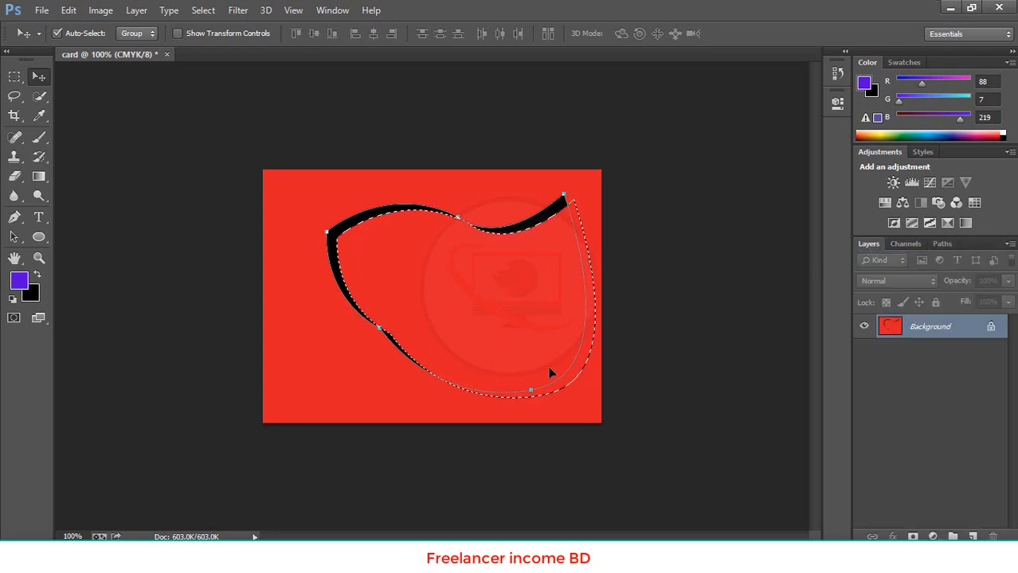
click(32, 296)
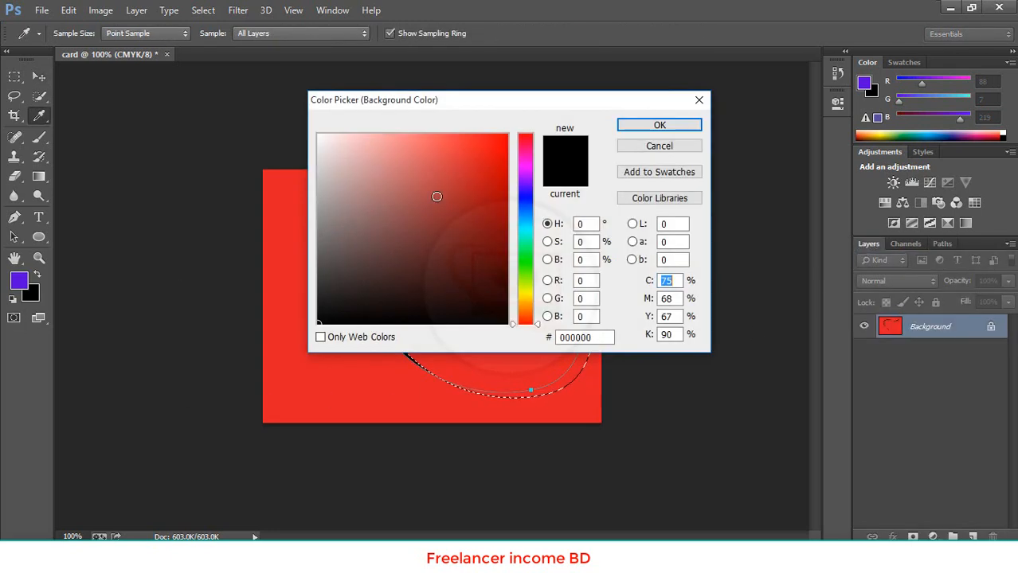
click(700, 100)
key(v)
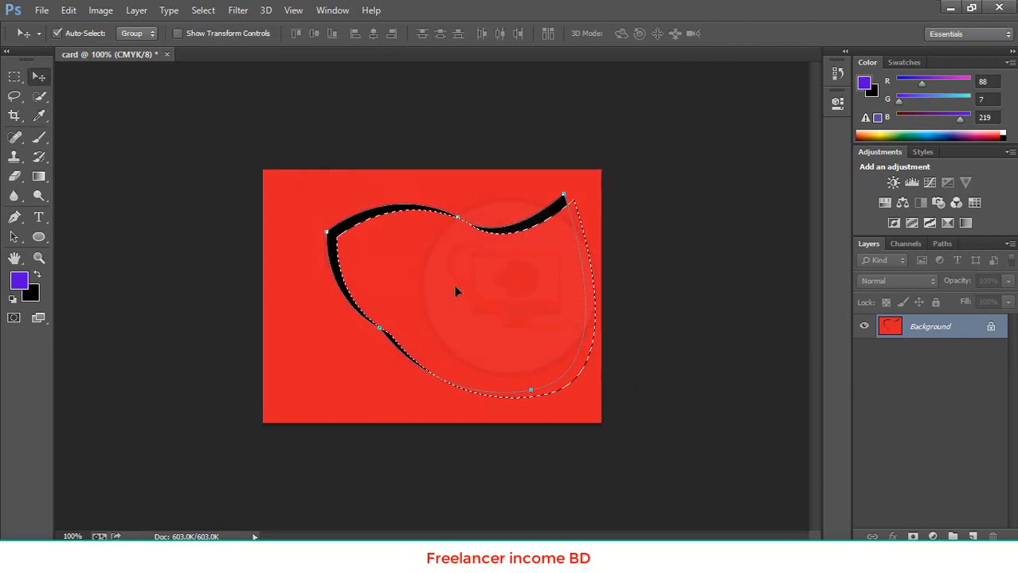
Reposition the selected area several times, leaving it down and left of the curved work path
drag(483, 283, 272, 372)
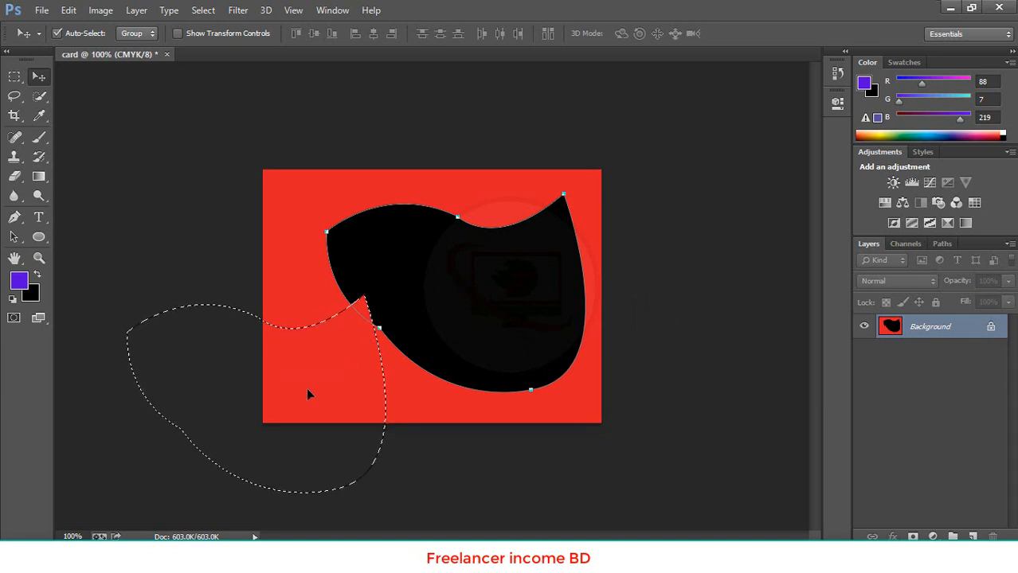
drag(307, 394, 493, 317)
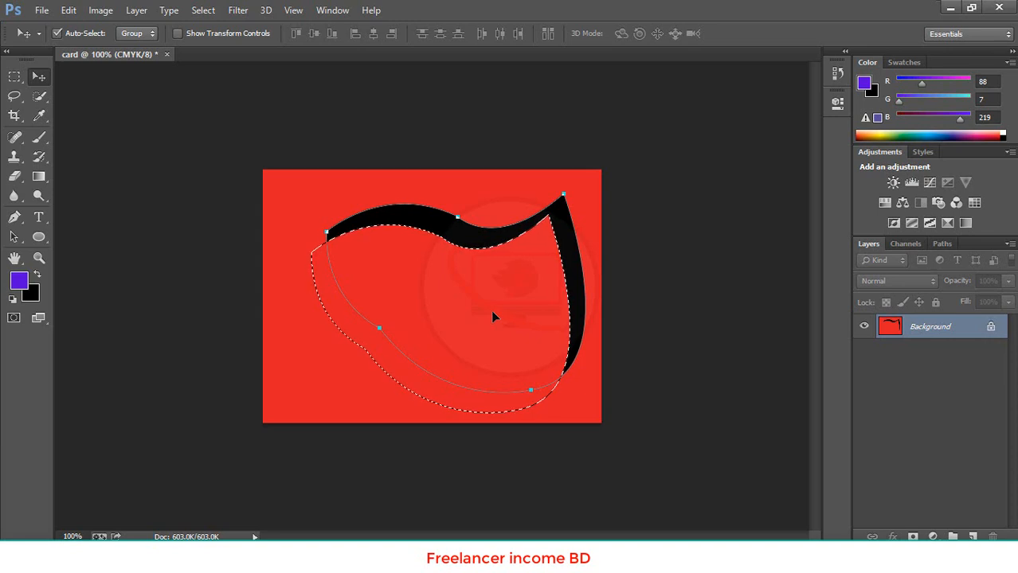
drag(490, 310, 731, 509)
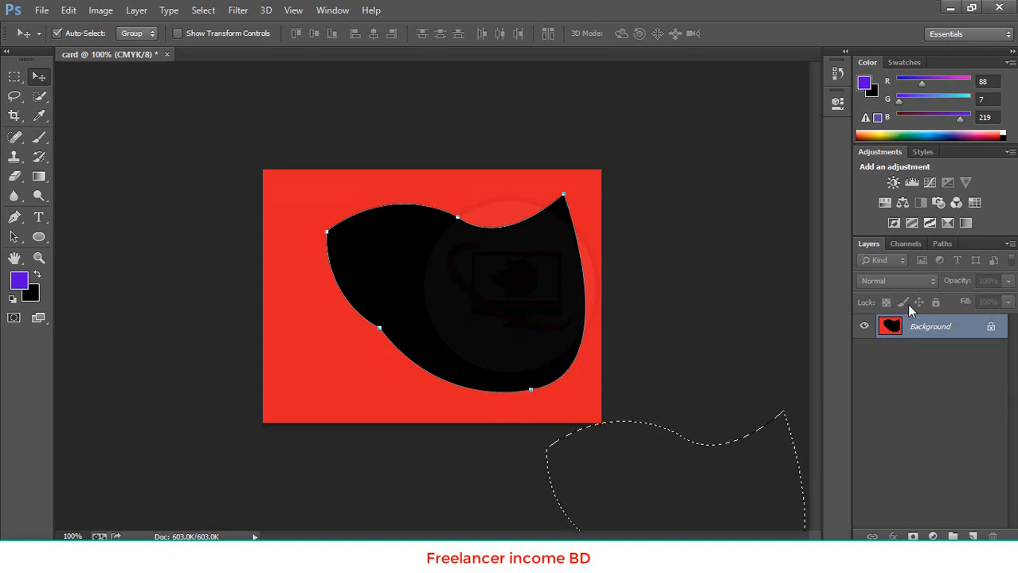
click(942, 244)
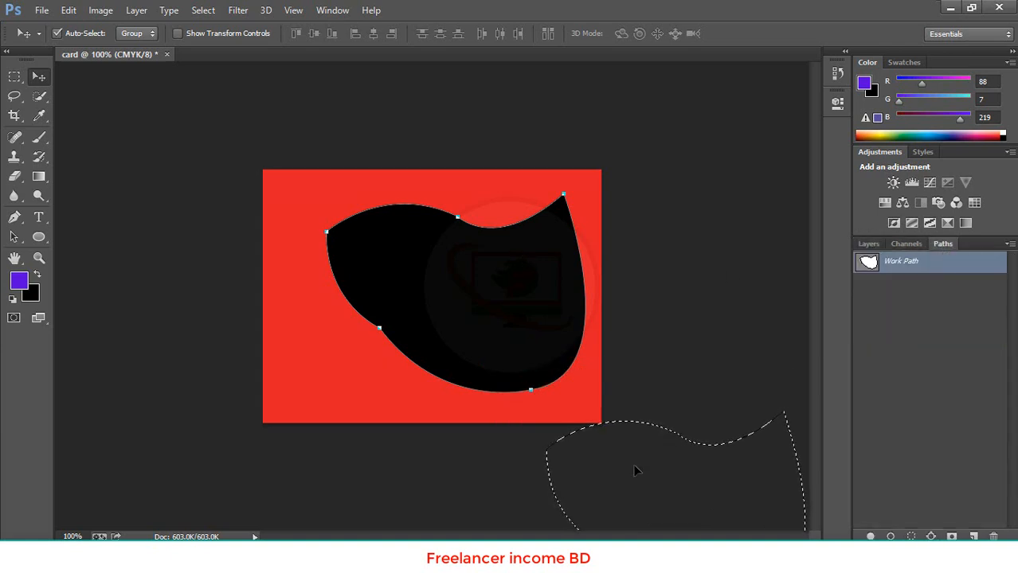
drag(637, 471, 438, 321)
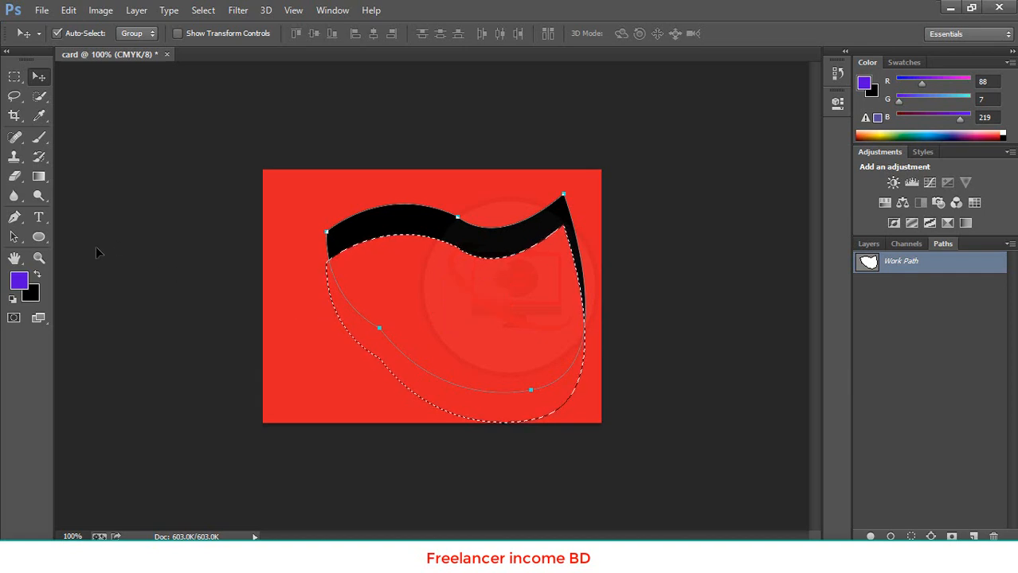
click(15, 216)
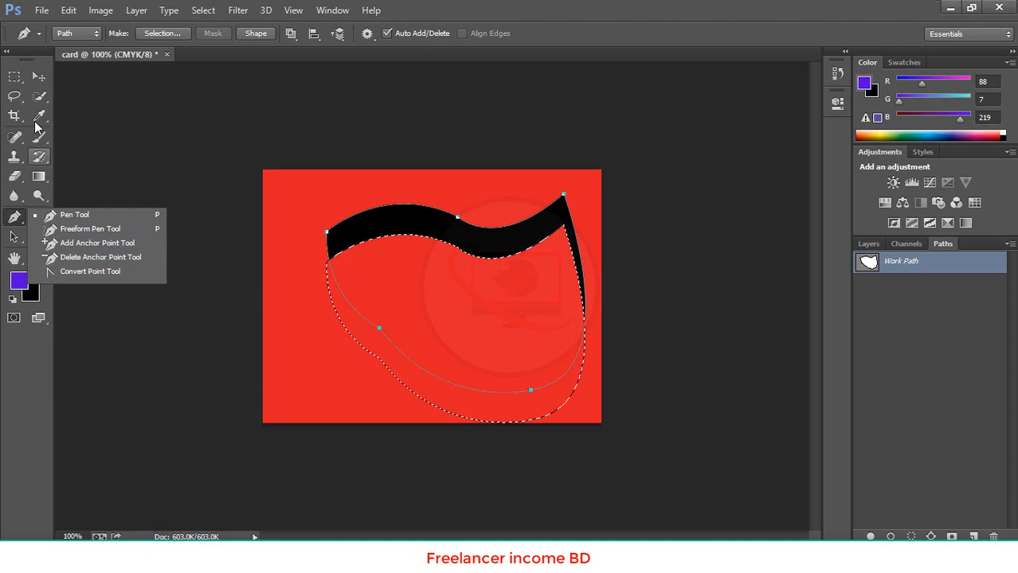
click(38, 76)
mouse_move(444, 291)
mouse_down()
mouse_move(365, 308)
mouse_move(428, 292)
mouse_up()
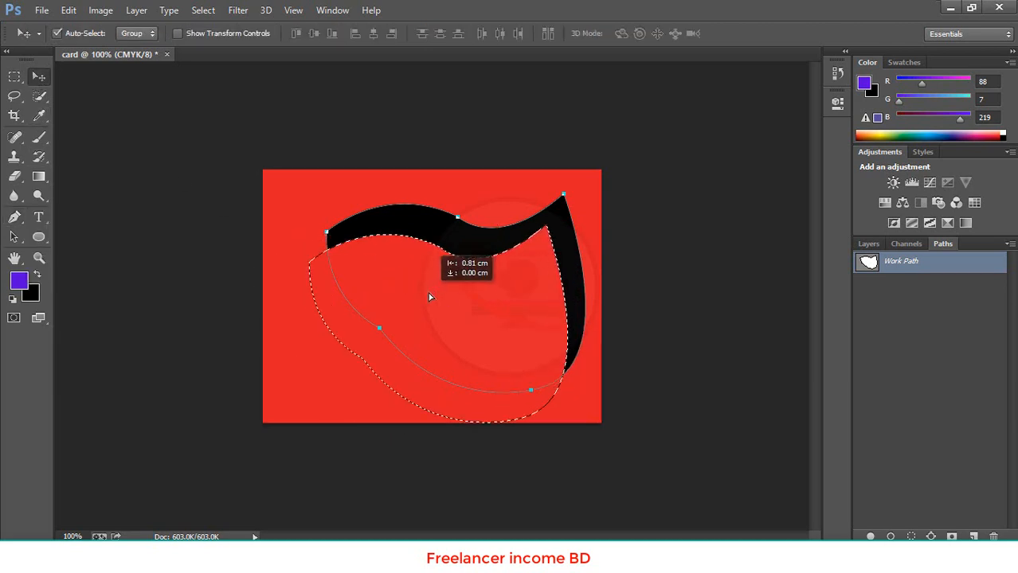
Revert the document to the Selection Change history state and remove the selection
click(836, 73)
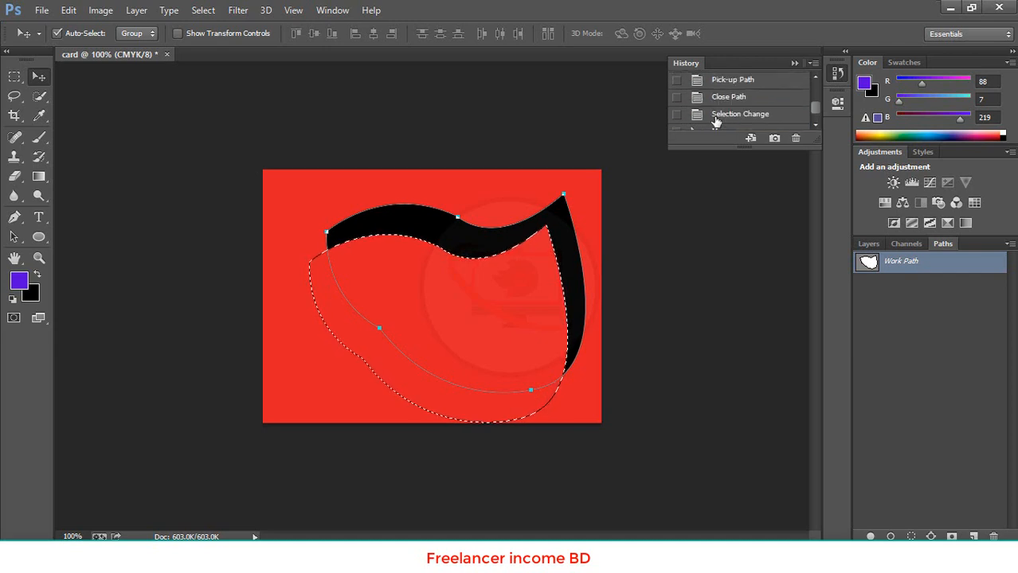
click(717, 115)
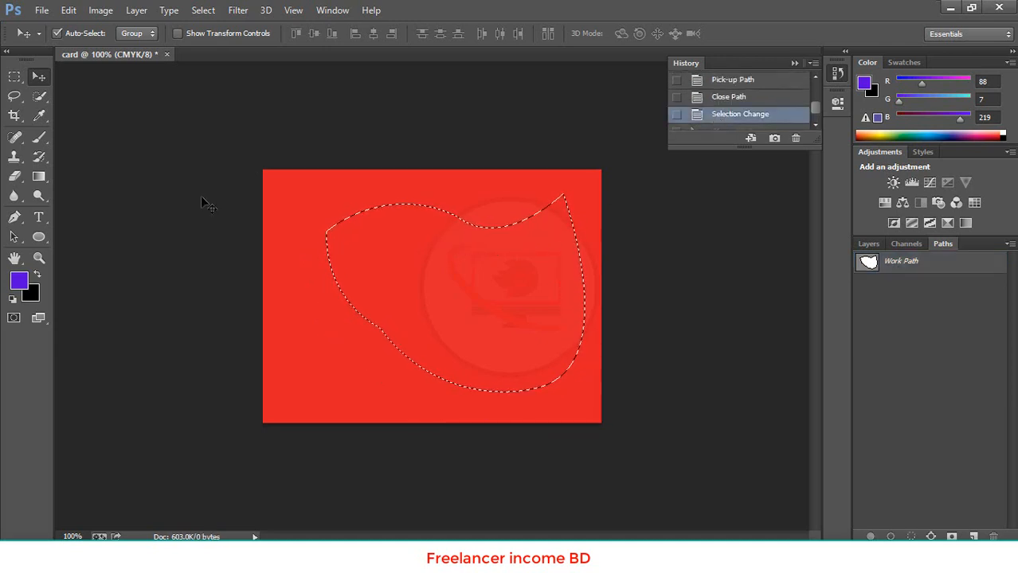
key(ctrl+d)
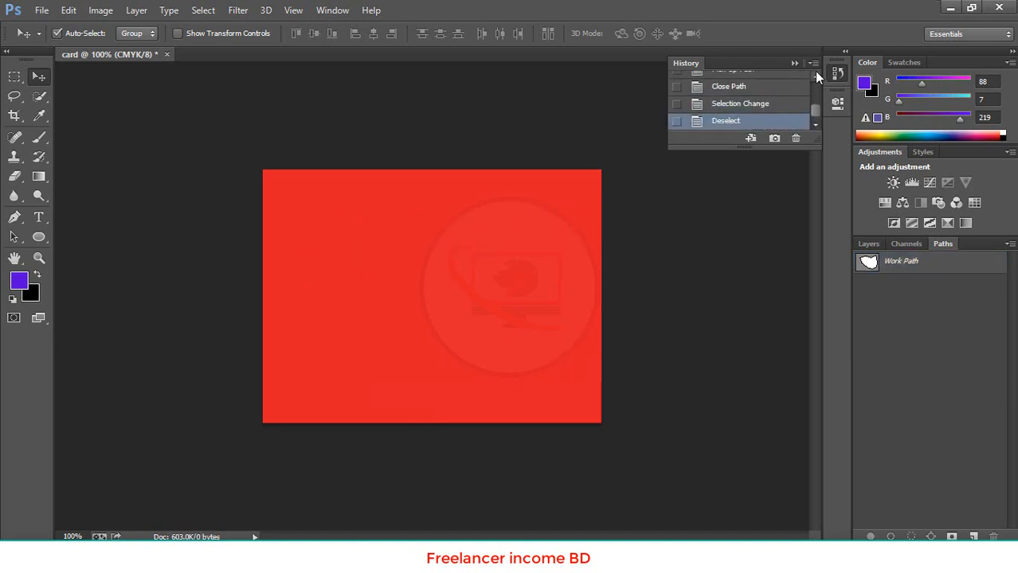
click(795, 63)
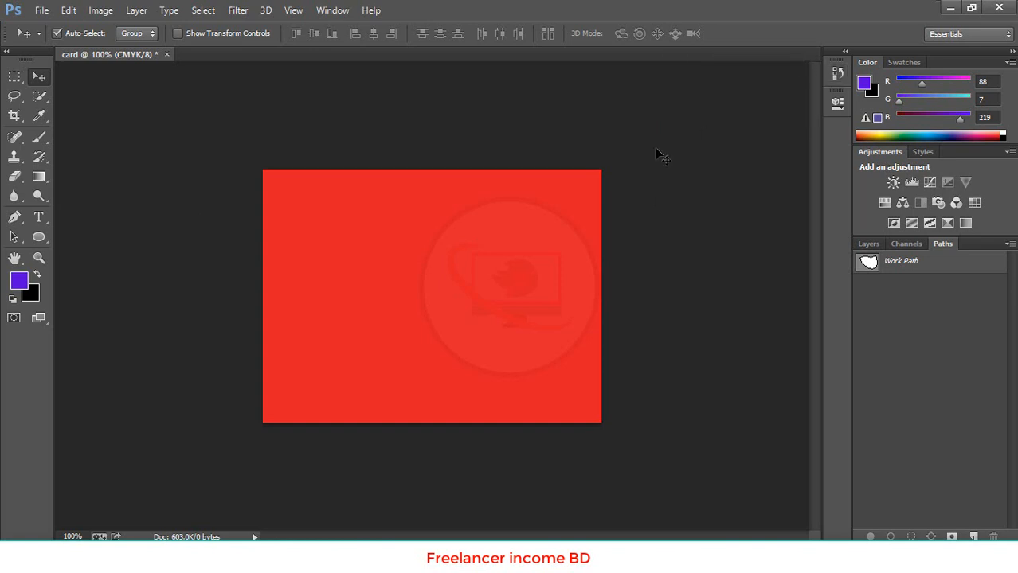
Draw a closed four-sided path with straight edges across the red background using the Pen tool in Path mode
click(16, 218)
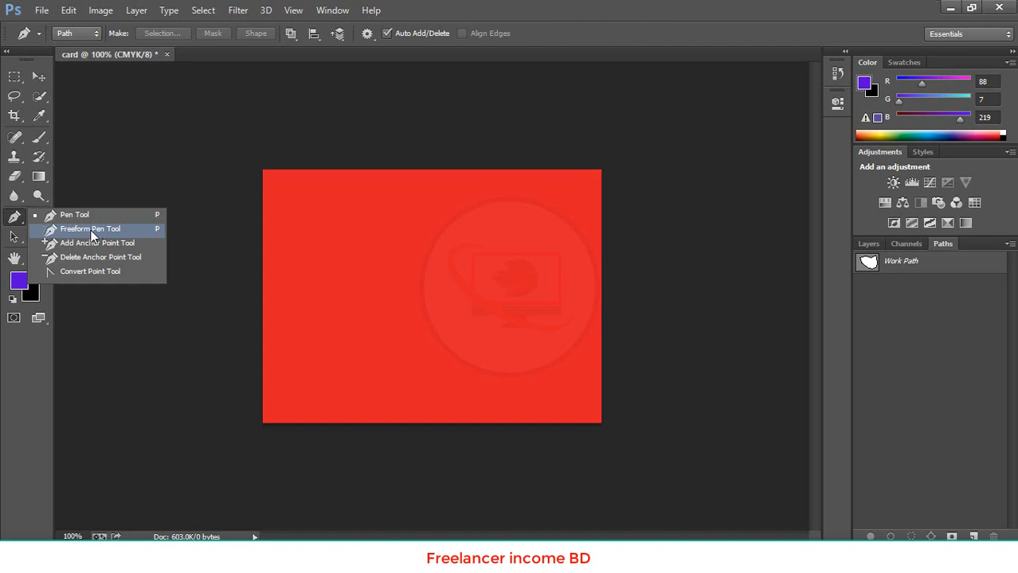
click(105, 231)
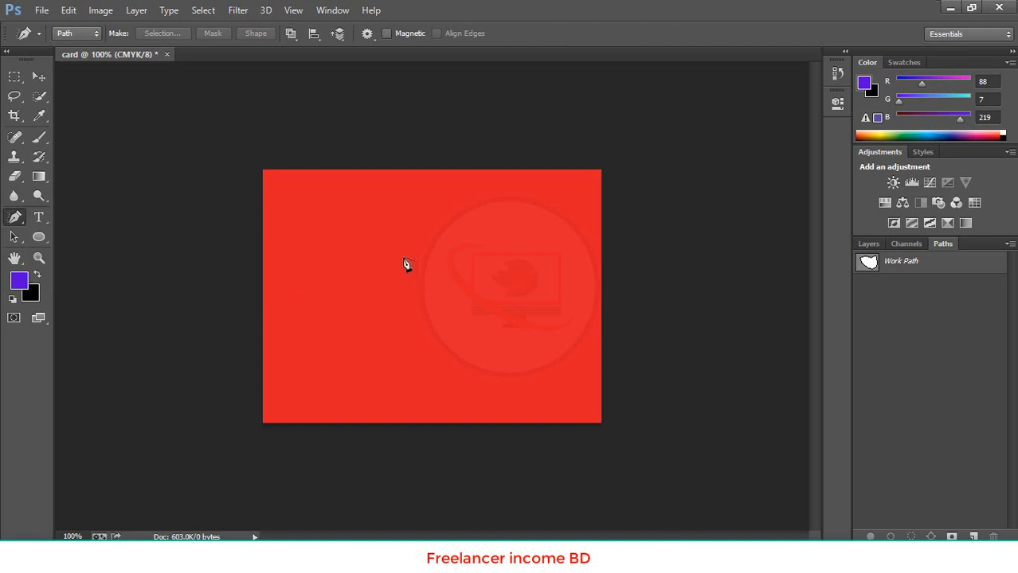
right_click(19, 220)
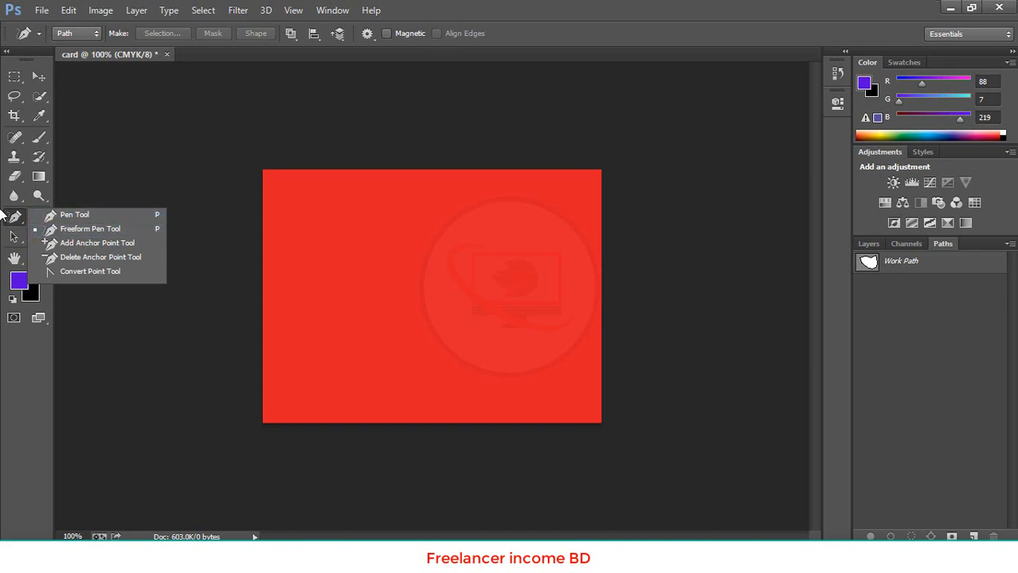
click(83, 219)
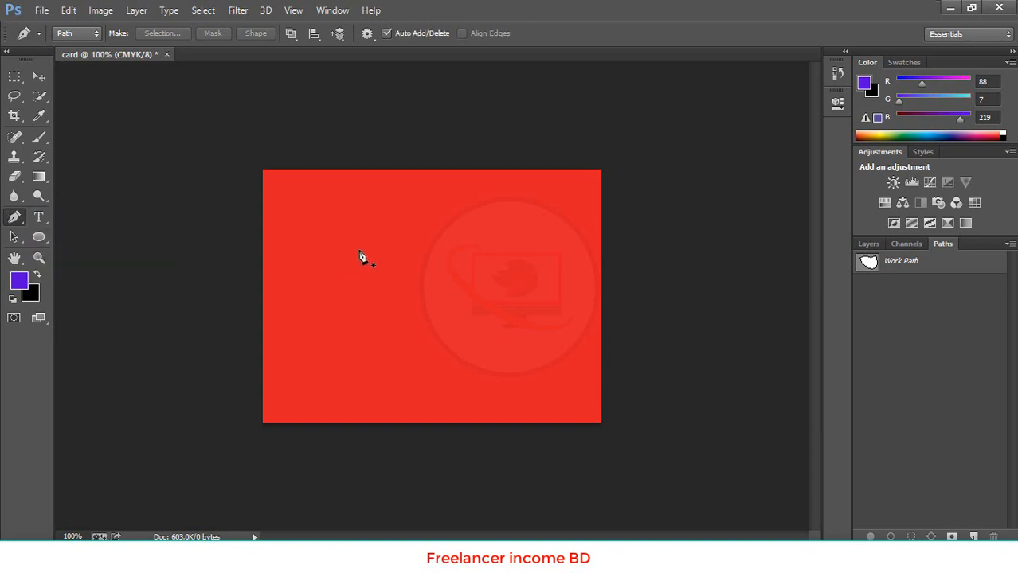
click(324, 236)
click(562, 260)
click(536, 398)
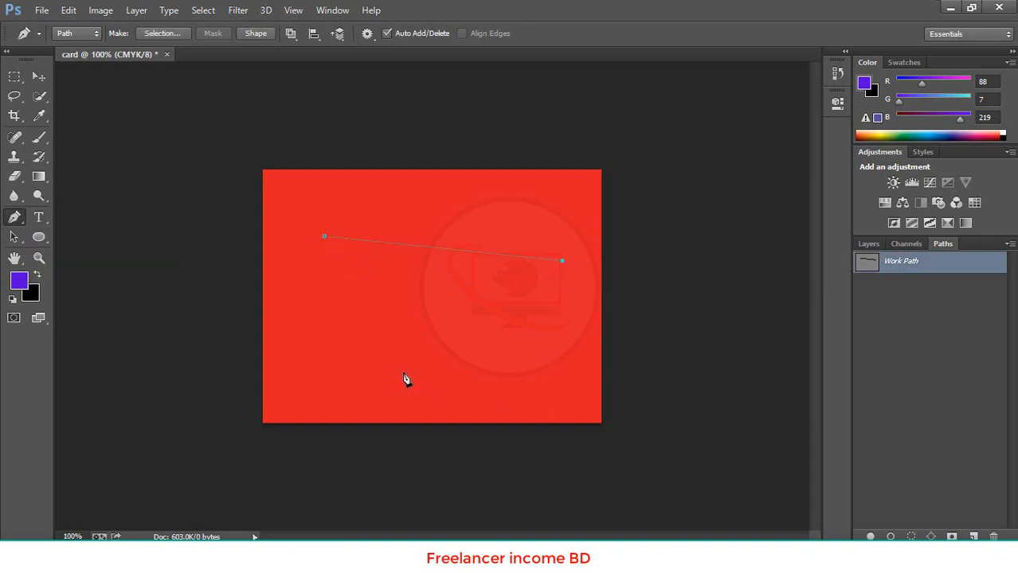
click(278, 360)
click(38, 77)
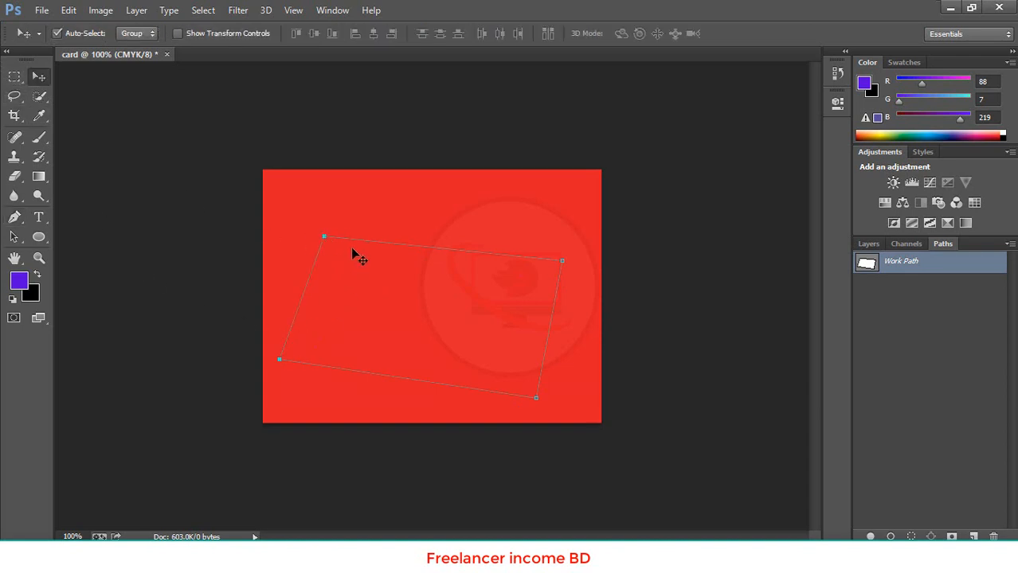
Shift the four-sided path upward and bend its upper and lower edges into curves using the Add Anchor Point tool
click(15, 217)
click(58, 242)
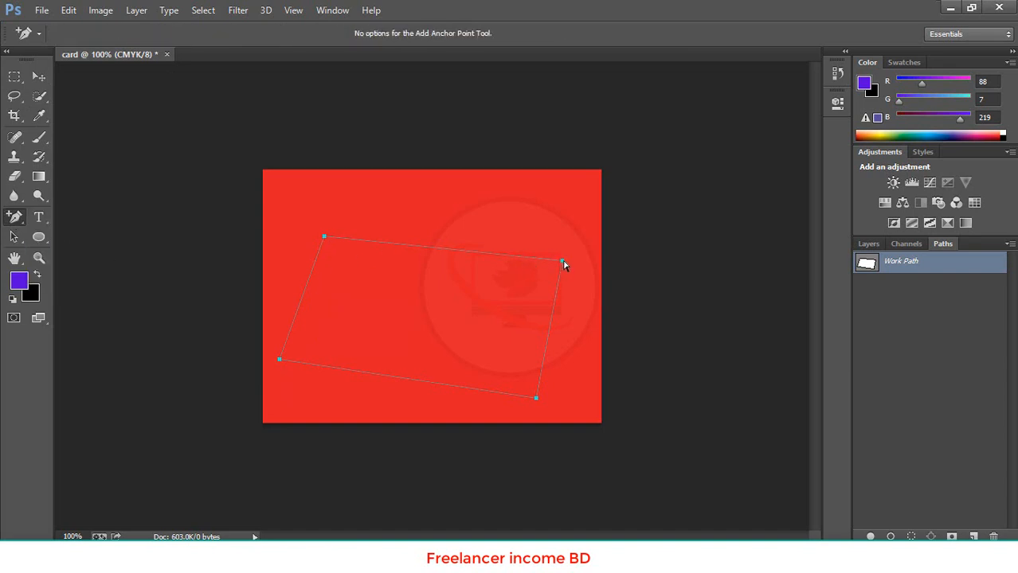
drag(563, 250, 583, 224)
click(560, 215)
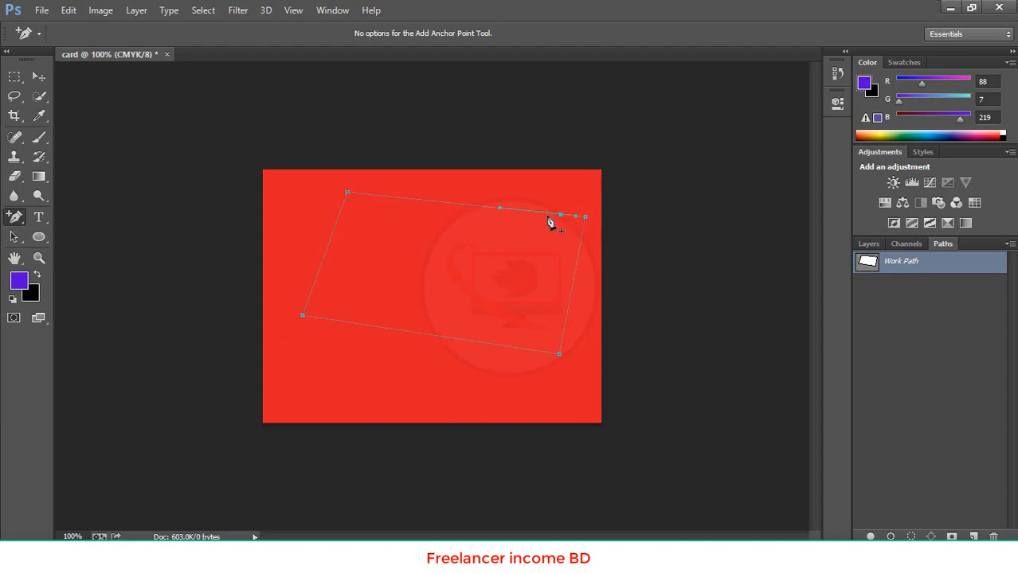
click(452, 205)
drag(459, 341, 386, 428)
drag(453, 204, 398, 264)
drag(477, 245, 464, 198)
Delete the anchor points added along the edges and the lower-right corner point, reducing the path to a straight-edged triangle
click(15, 216)
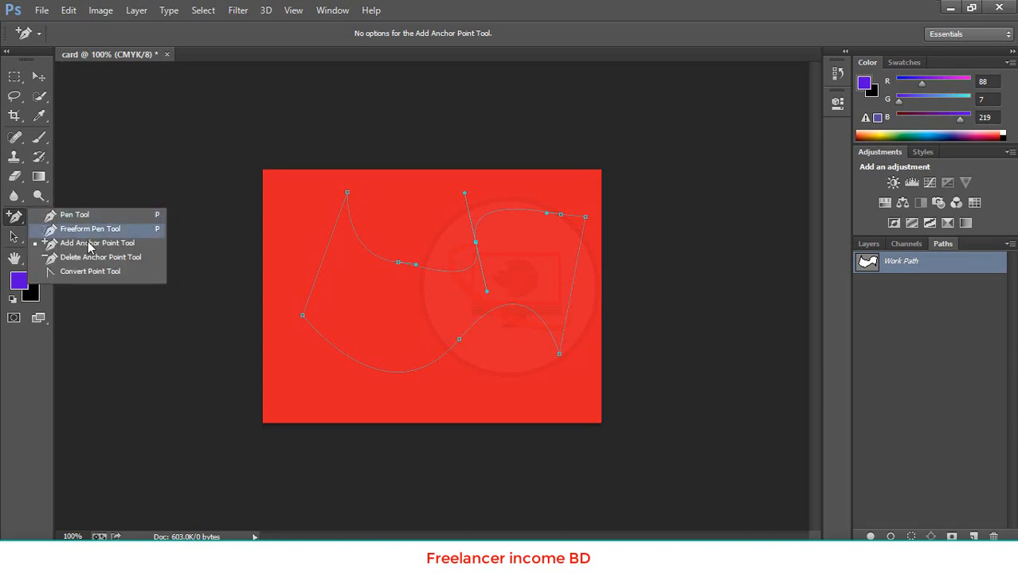
click(88, 257)
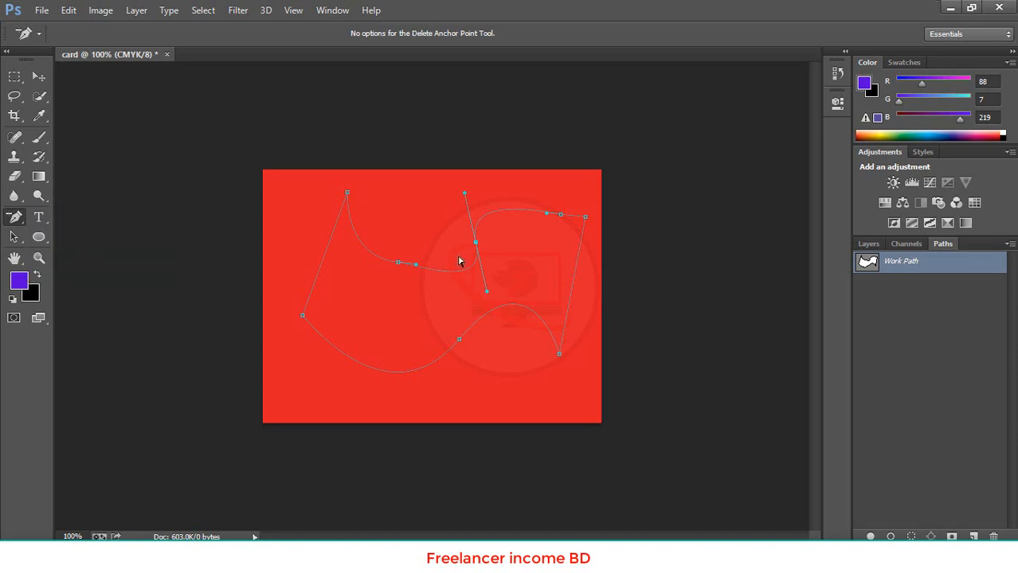
click(398, 263)
click(475, 244)
click(460, 342)
click(560, 354)
Add an anchor point midway along the triangle's lower slanted edge and tilt its direction handles to form an S-curve
right_click(16, 218)
click(88, 242)
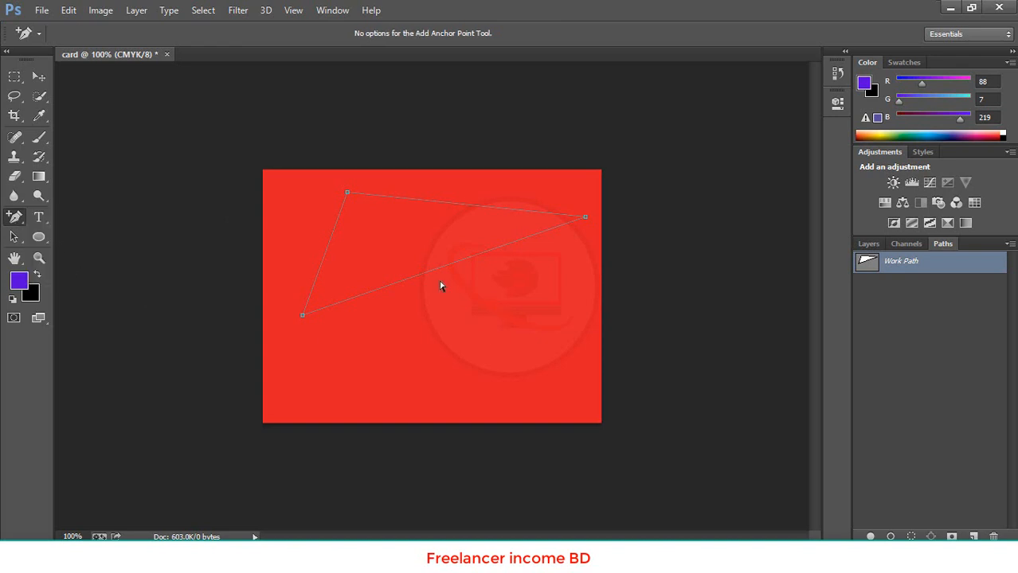
drag(432, 275, 423, 311)
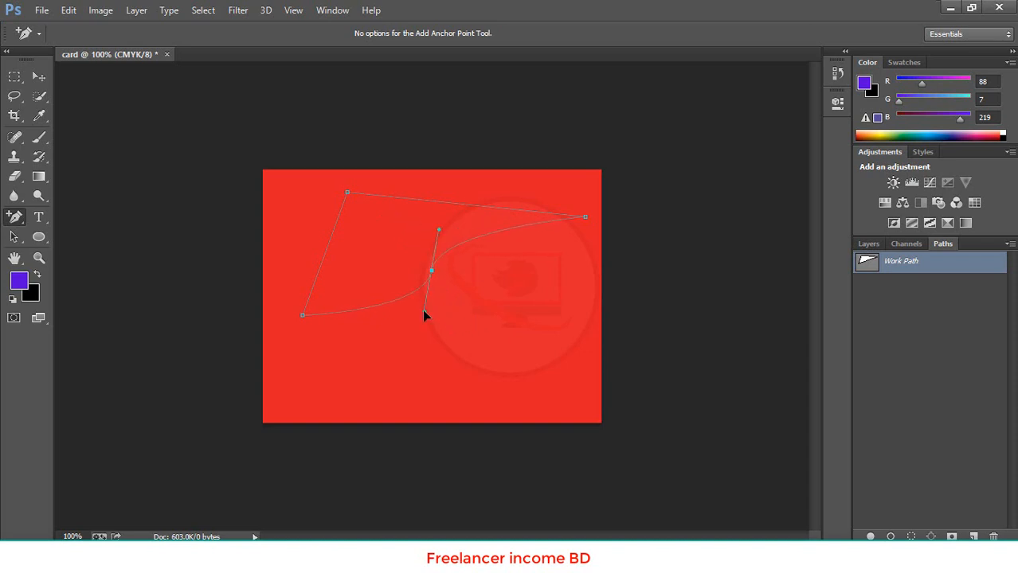
Reshape the path with the Convert Point tool, curving its top edge, right corner and lower middle point, and return to the Pen tool
click(15, 216)
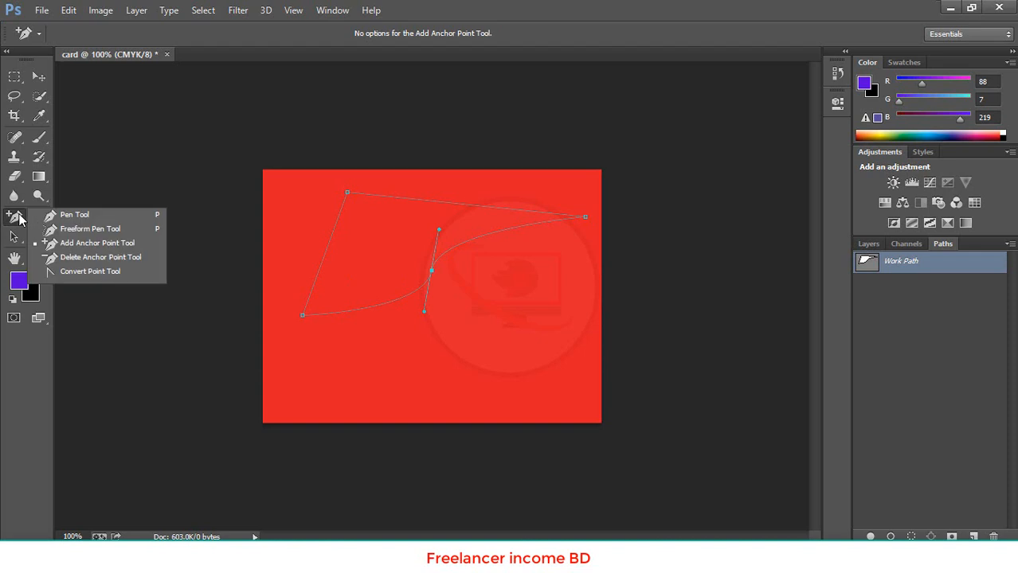
click(77, 273)
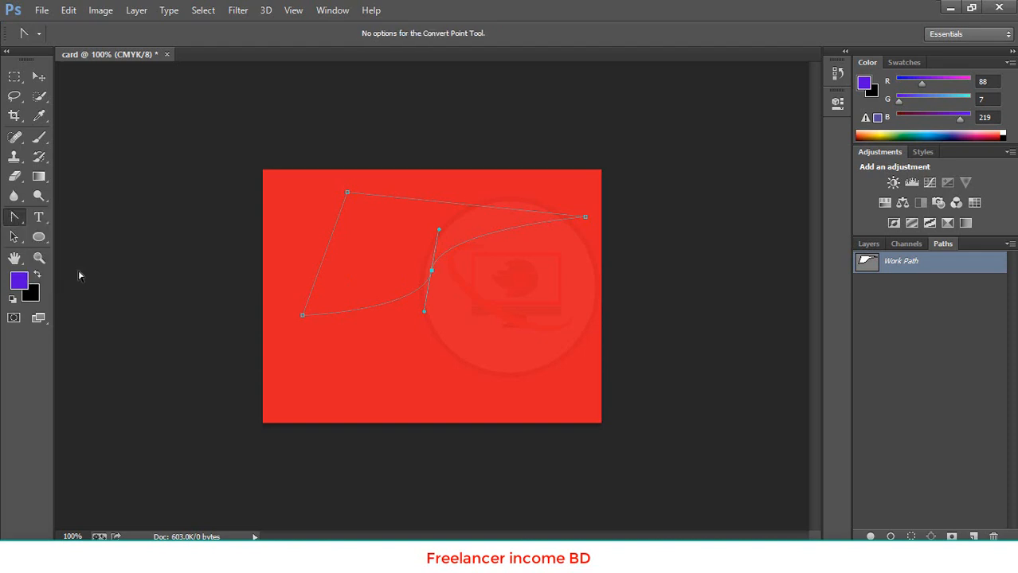
click(432, 271)
drag(431, 272, 415, 207)
drag(469, 205, 427, 202)
drag(540, 209, 557, 253)
drag(431, 273, 363, 341)
right_click(21, 217)
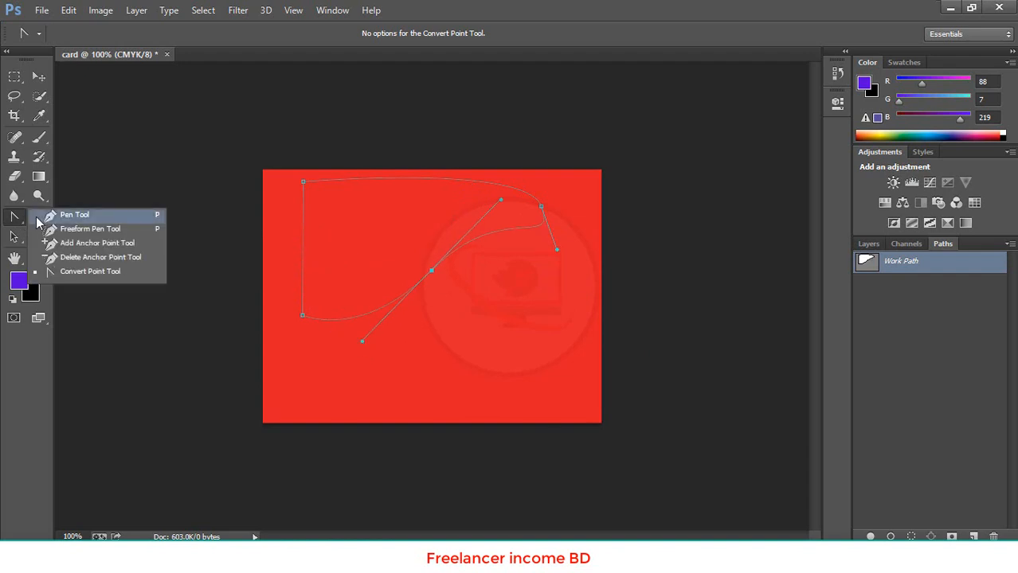
click(39, 215)
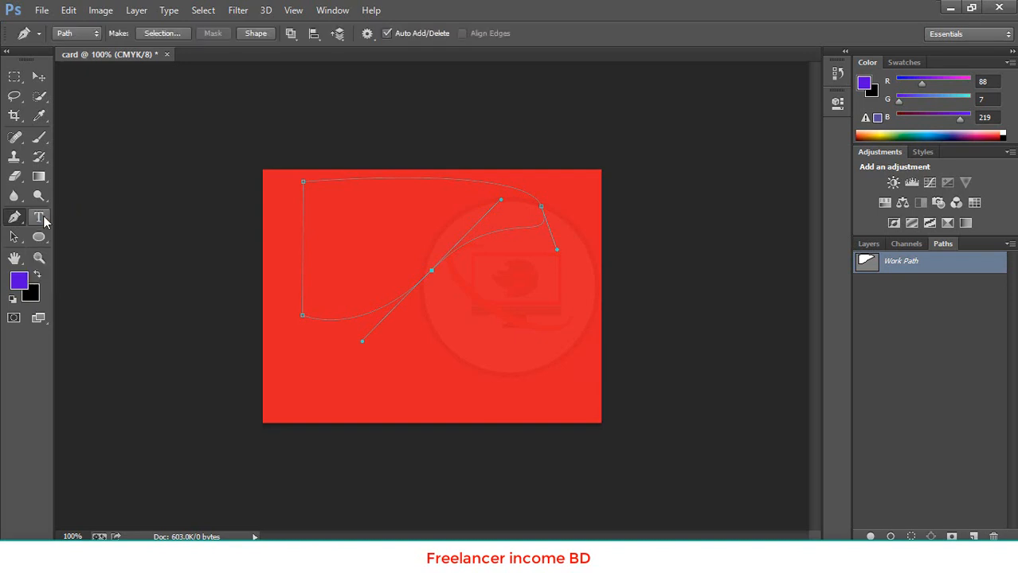